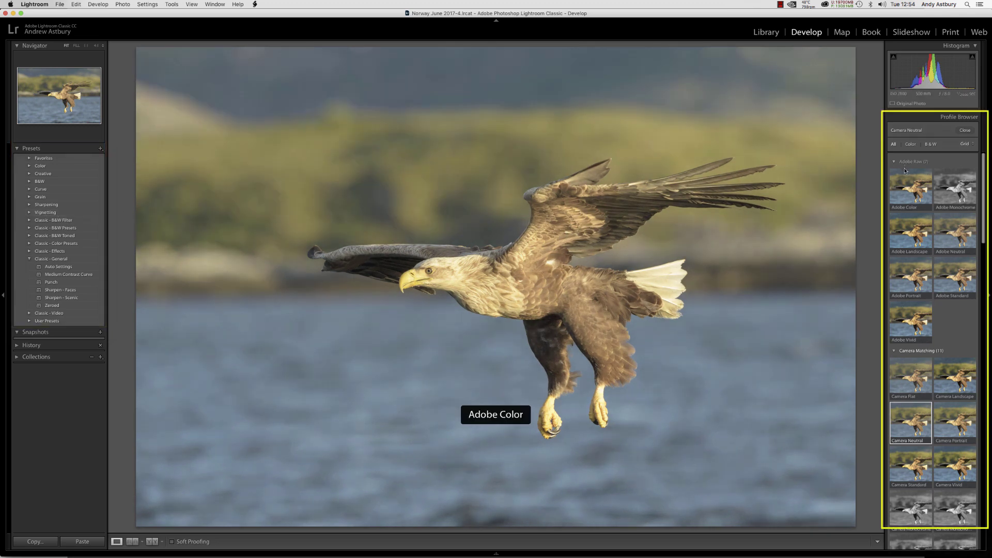
Step: Show the Firefox page and the Lightroom eagle photo side by side with Mission Control
scroll(923, 225, "down", 15)
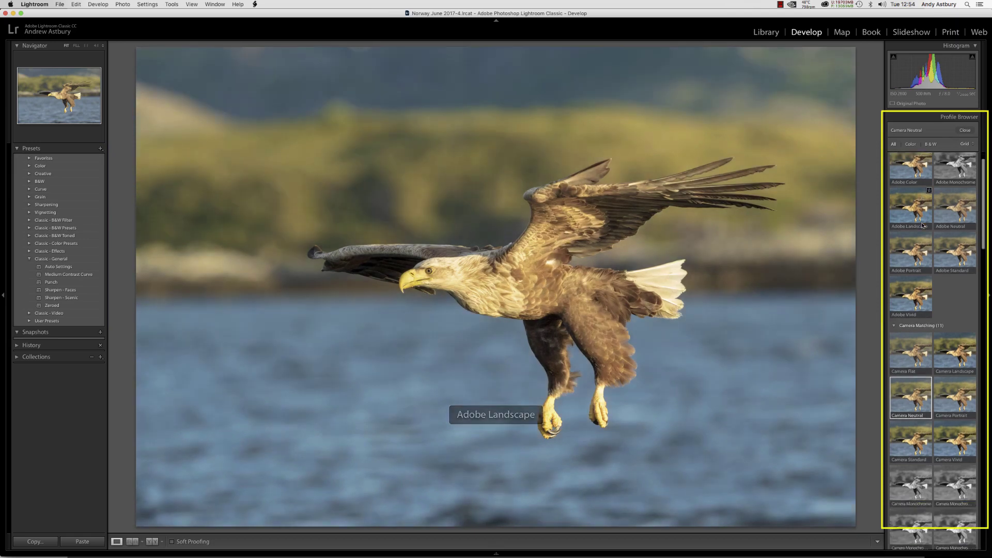
scroll(923, 224, "down", 20)
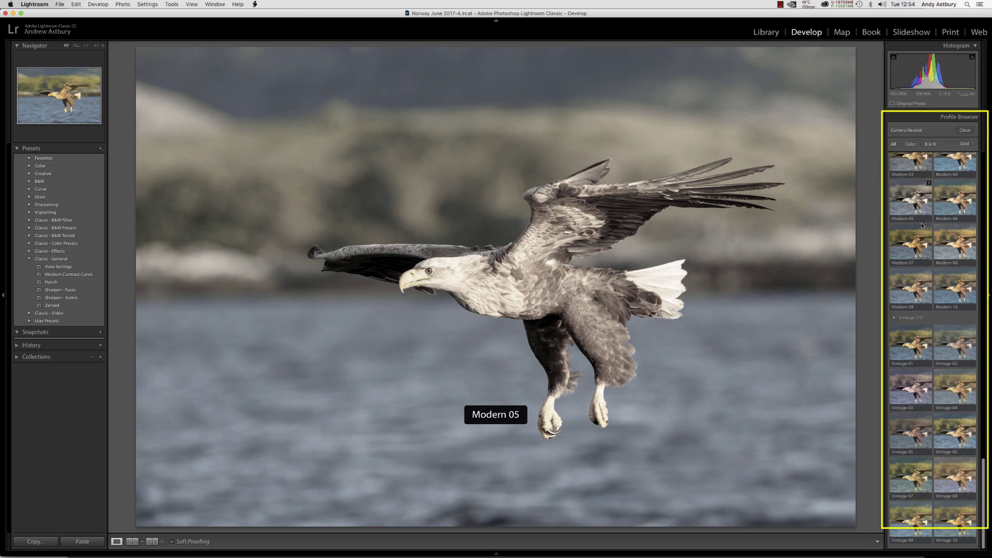
scroll(922, 225, "up", 20)
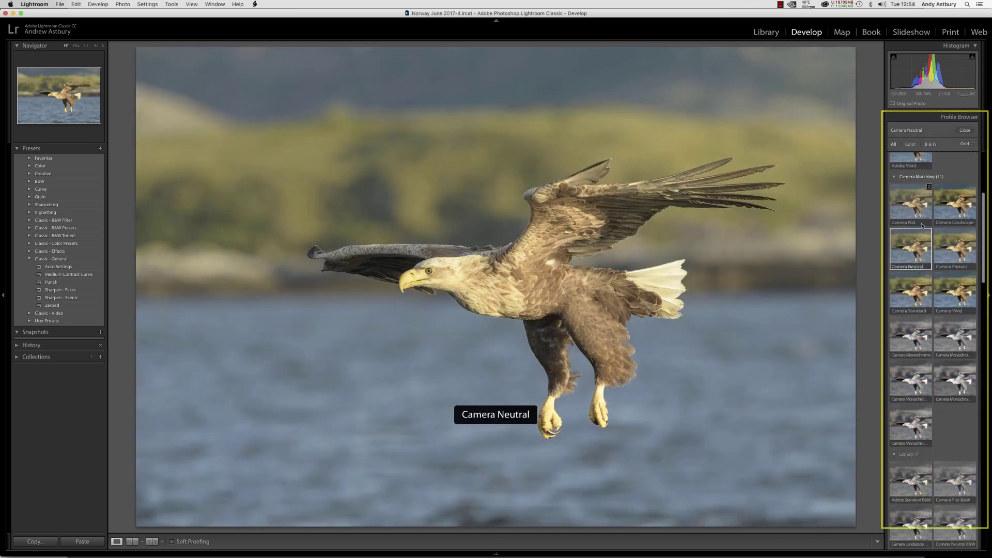
scroll(922, 225, "up", 5)
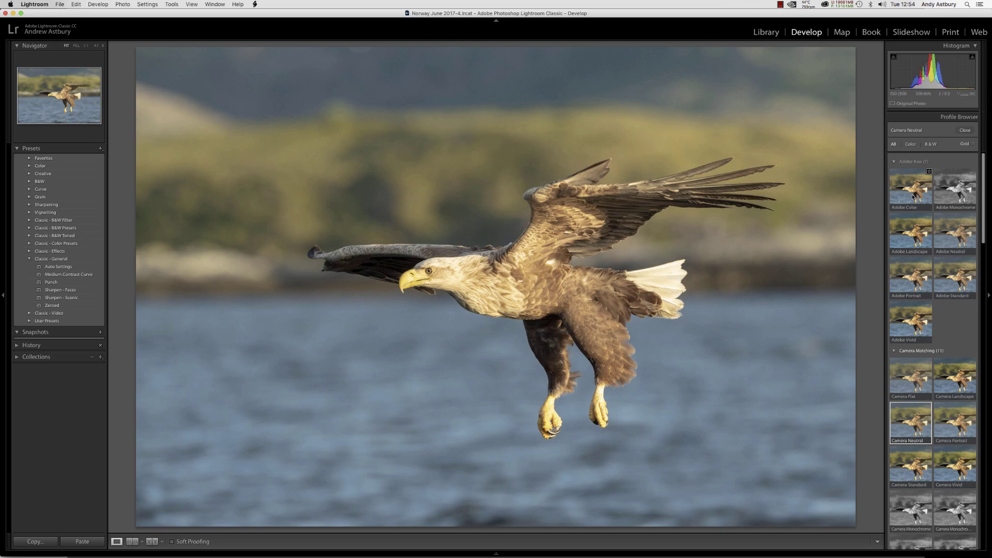
key("ctrl+Up")
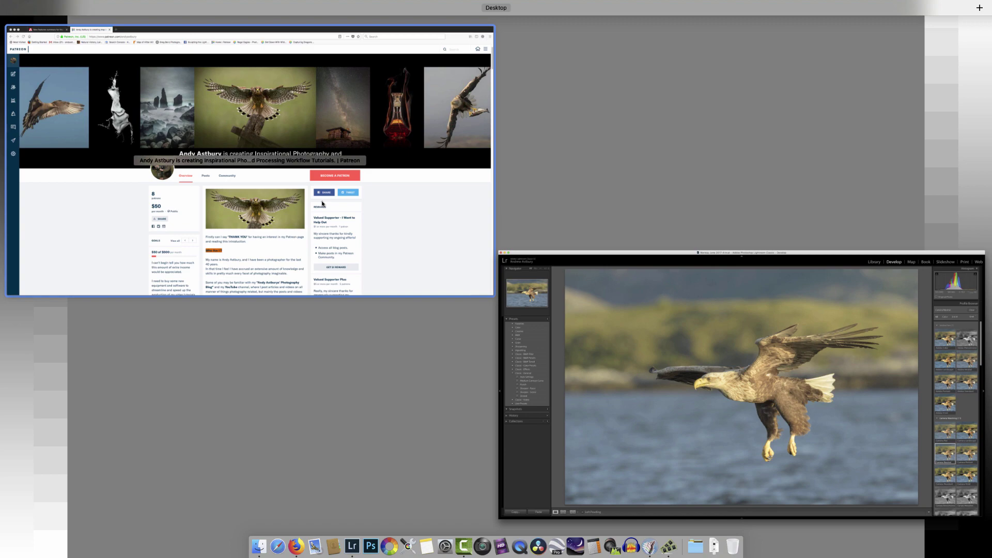
Step: Read the Manage Presets and Profiles section of Adobe's v7.4 help article in Firefox, then return to Lightroom
left_click(214, 184)
left_click(81, 20)
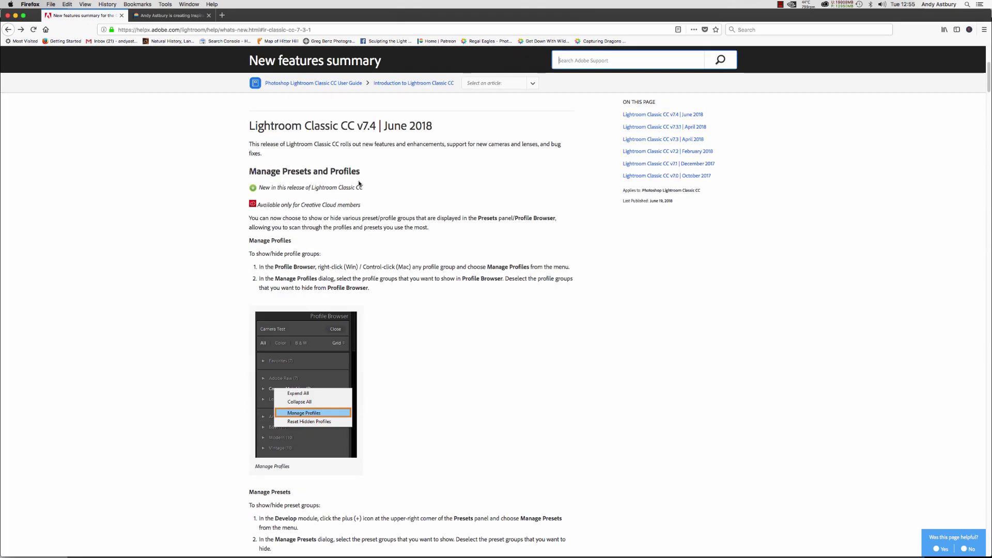
scroll(333, 339, "down", 15)
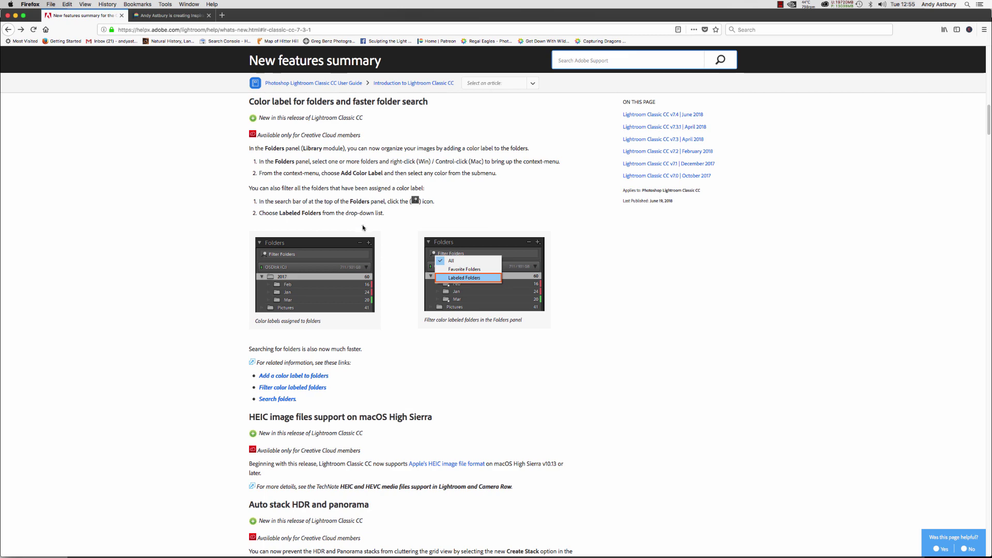
scroll(362, 228, "down", 3)
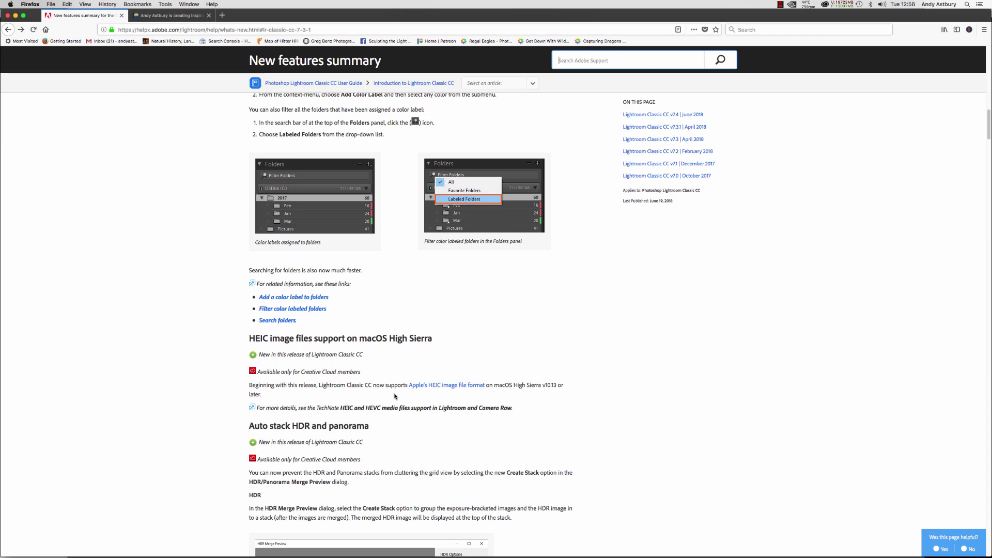
scroll(395, 397, "down", 5)
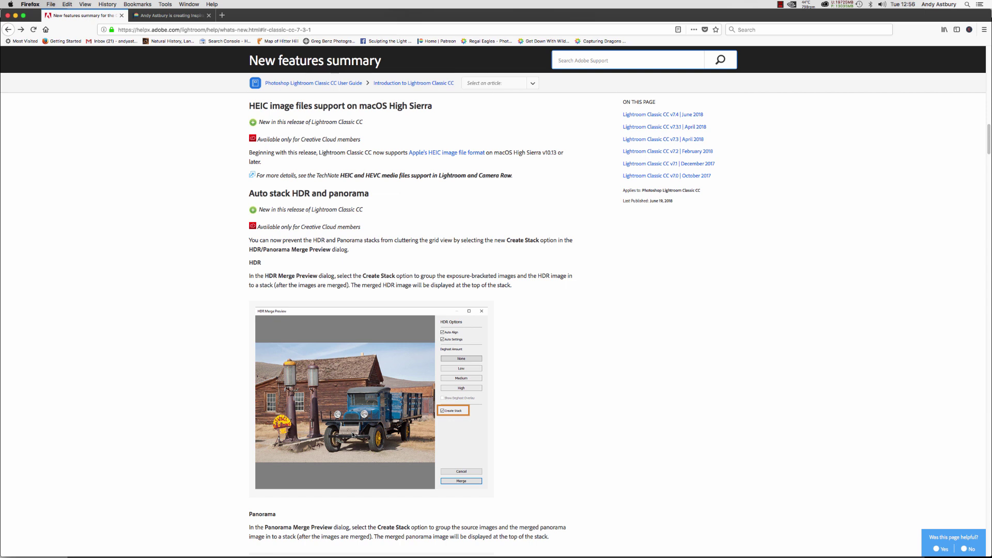
scroll(353, 435, "up", 15)
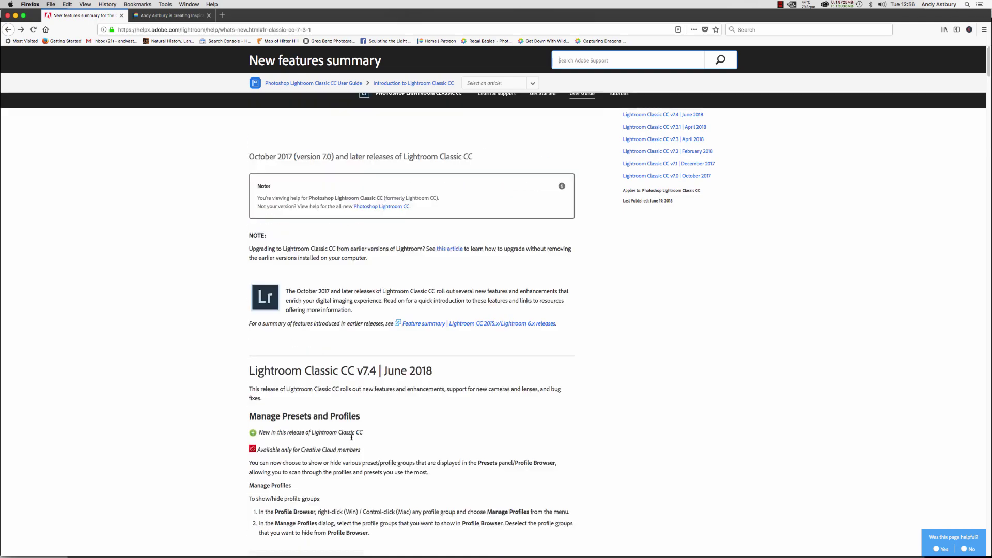
scroll(254, 391, "down", 10)
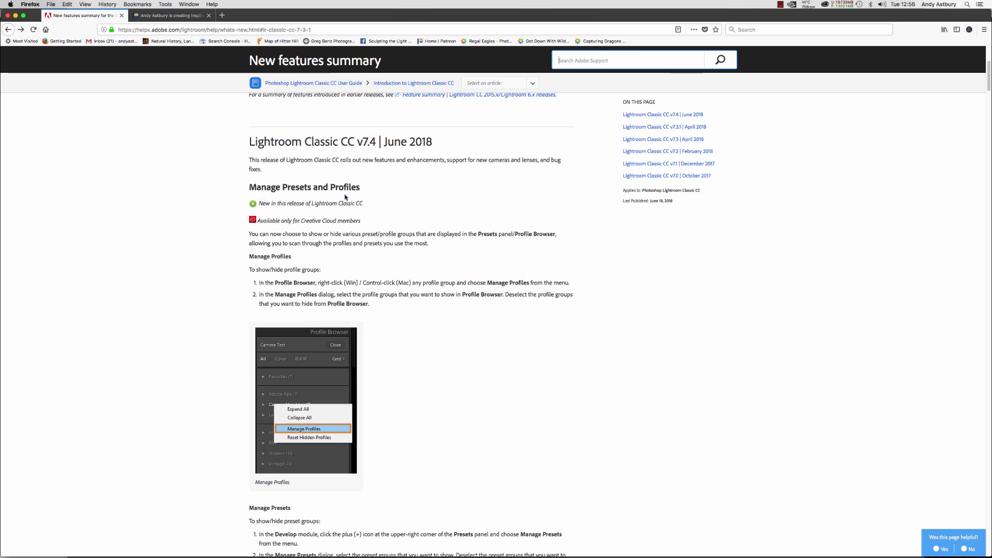
mouse_move(380, 552)
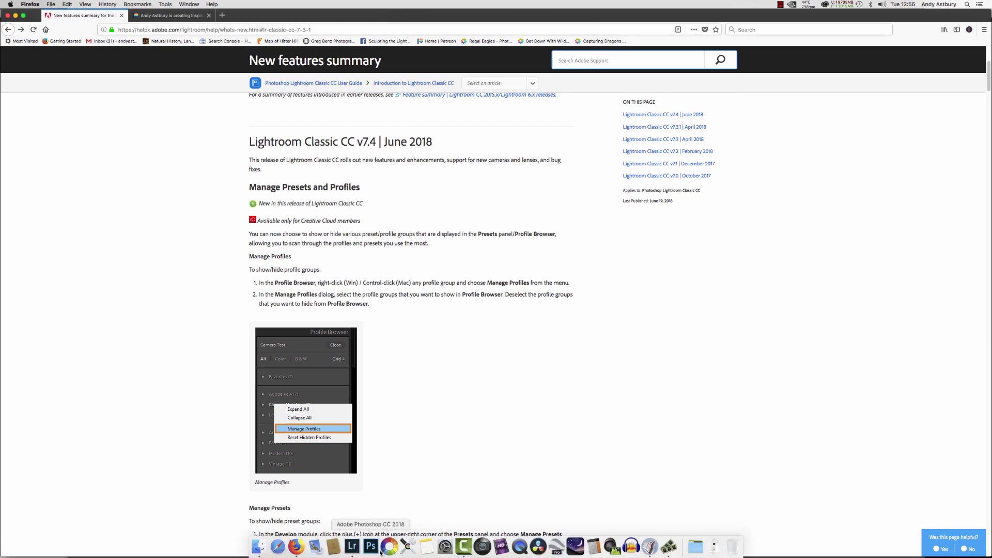
left_click(352, 546)
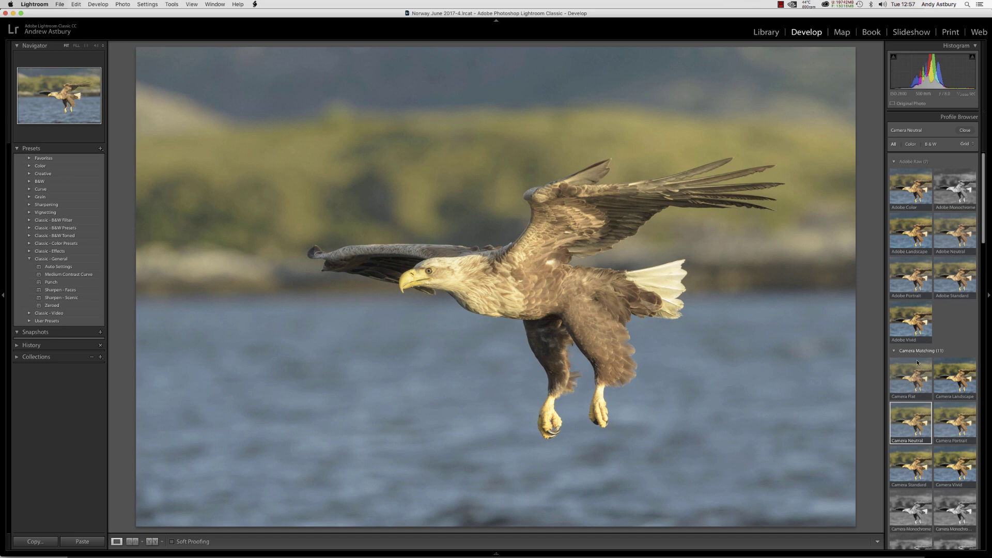
Step: Star Camera Neutral, Adobe Color, Adobe Standard and Camera Flat as favourite profiles
left_click(923, 418)
left_click(915, 415)
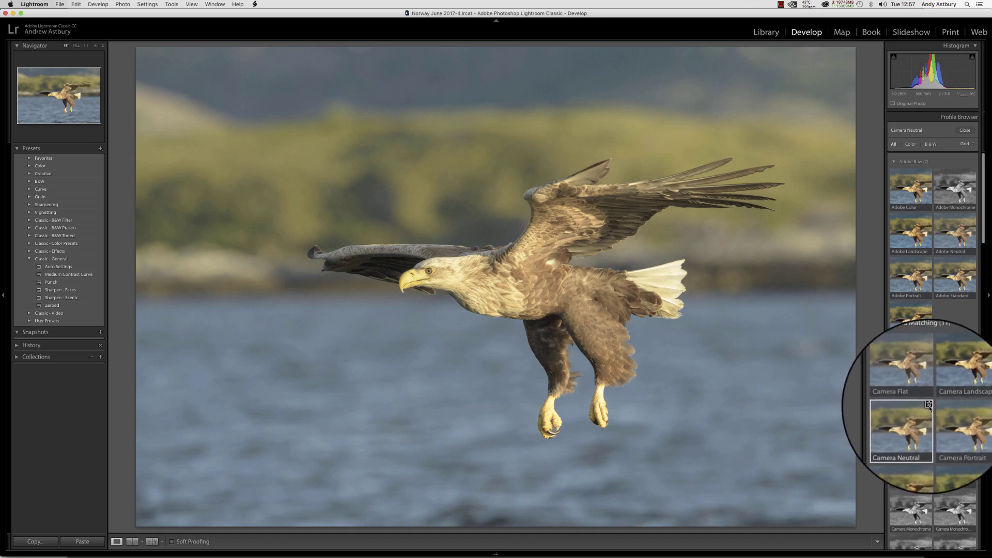
left_click(928, 405)
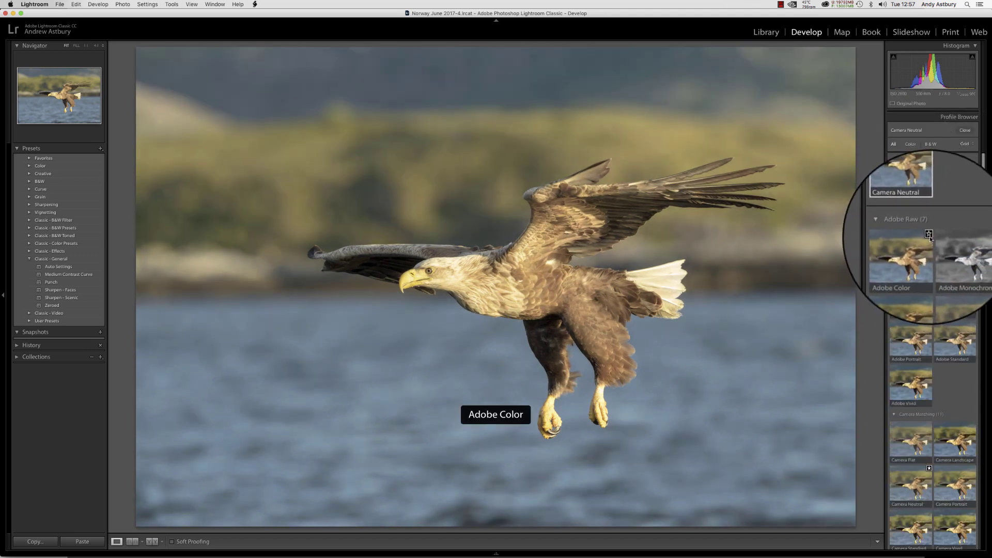
left_click(929, 236)
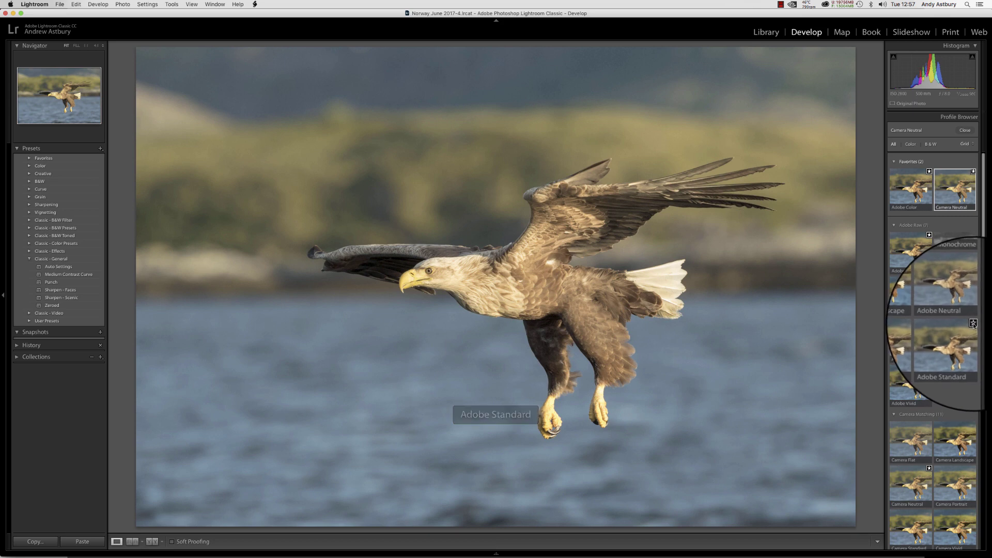
left_click(973, 324)
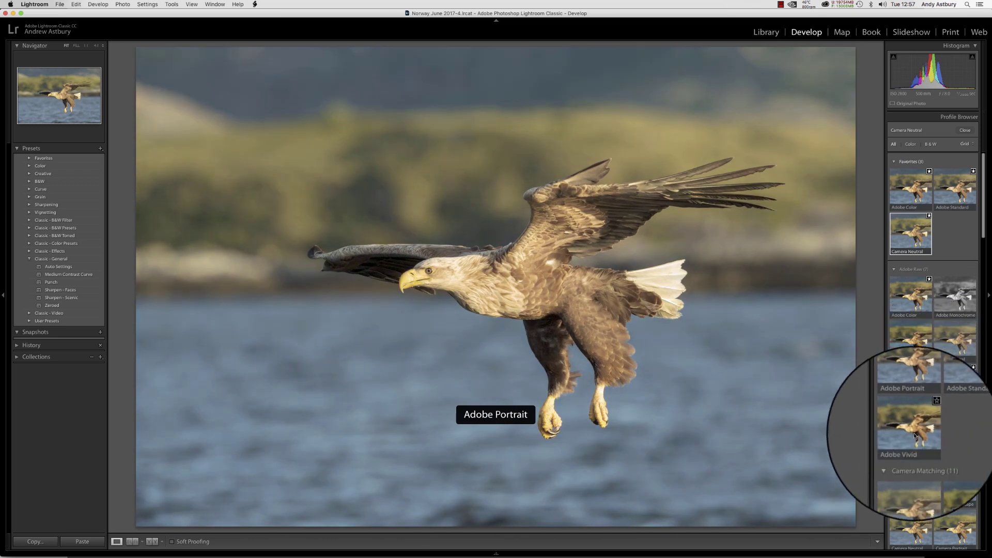
left_click(928, 469)
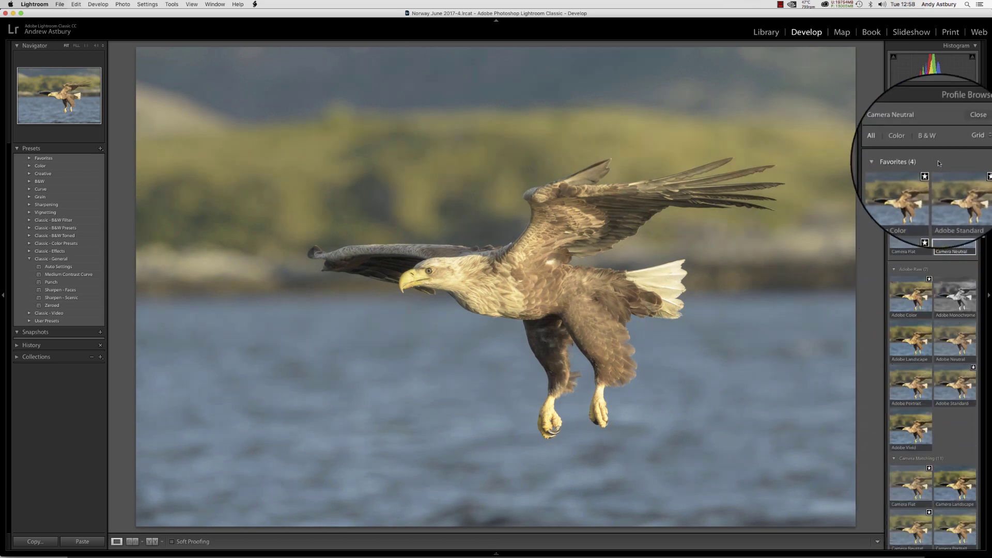
right_click(937, 162)
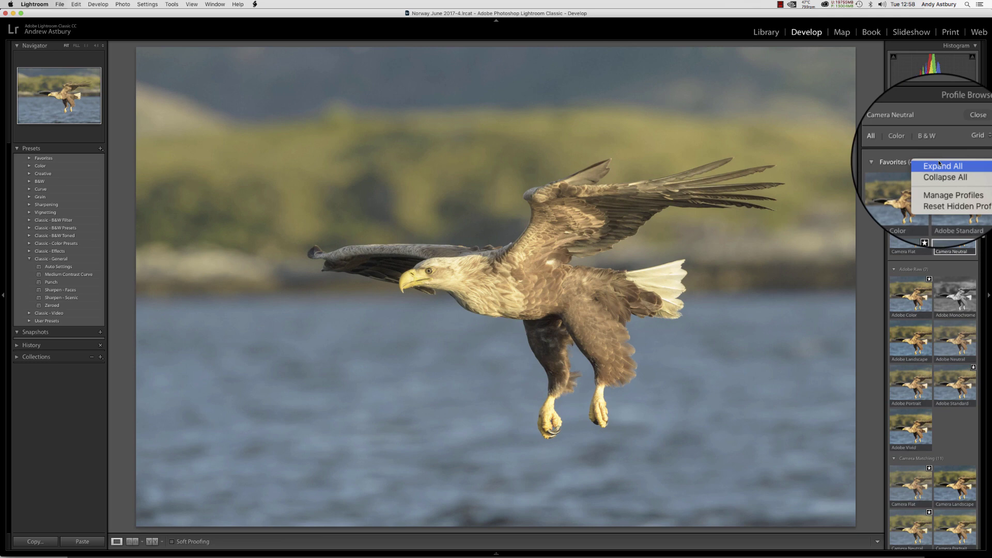
Step: Hide the Adobe Raw, Legacy, Artistic, B&W, Modern and Vintage profile groups, then apply Camera Flat
left_click(947, 195)
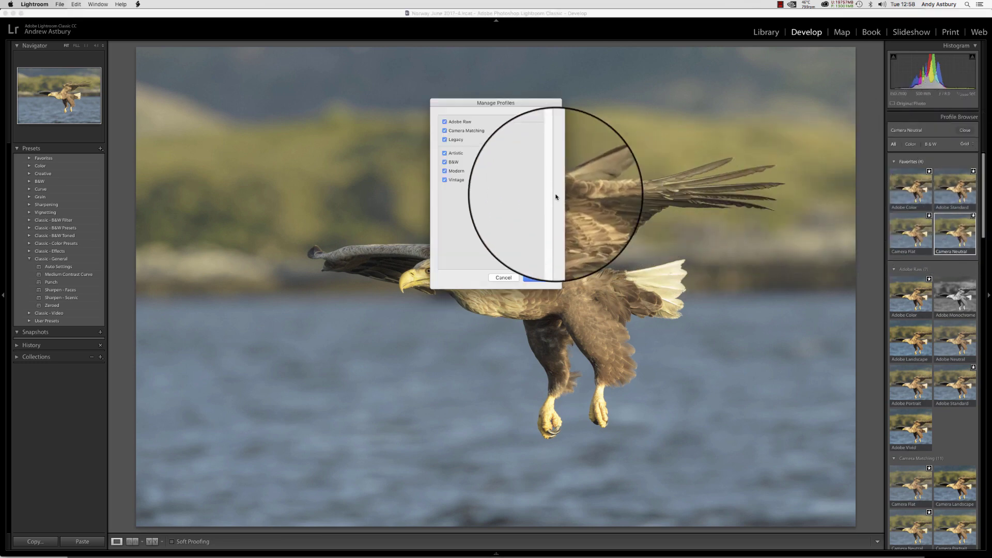
left_click(444, 121)
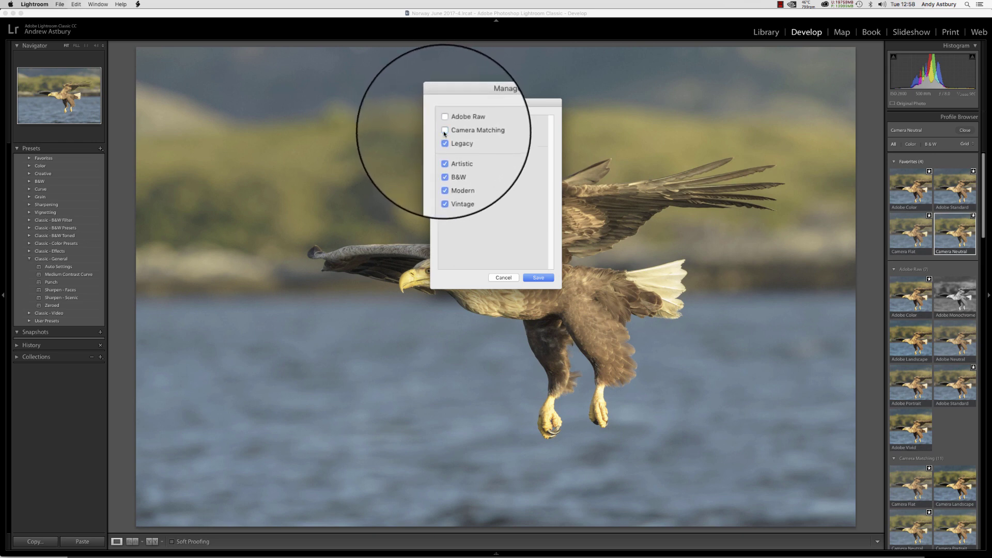
left_click(445, 141)
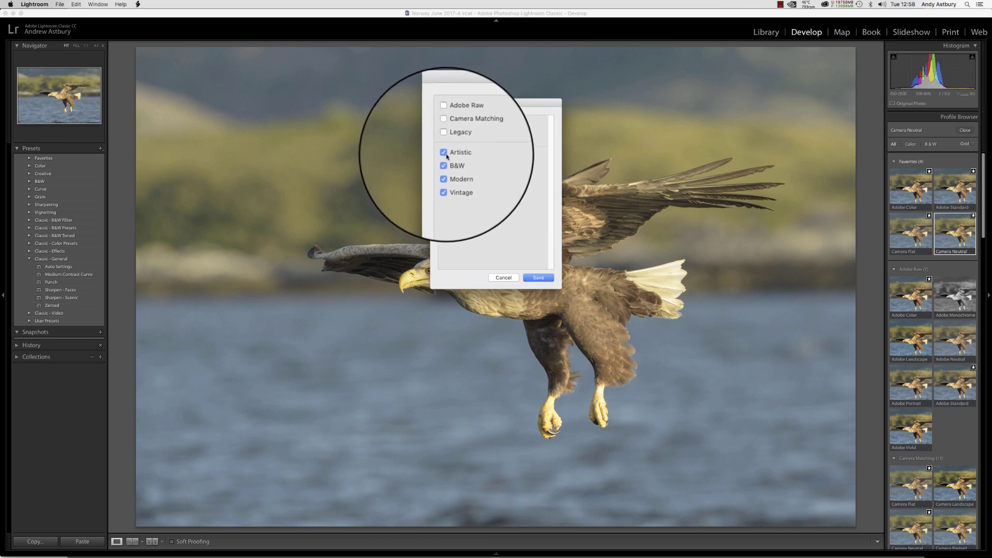
left_click(446, 154)
left_click(445, 162)
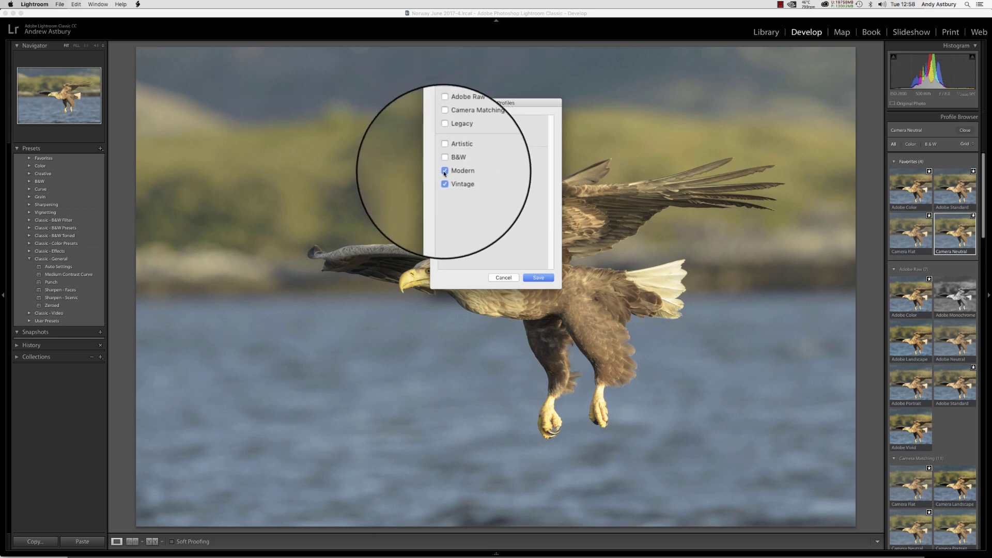
left_click(444, 172)
left_click(444, 181)
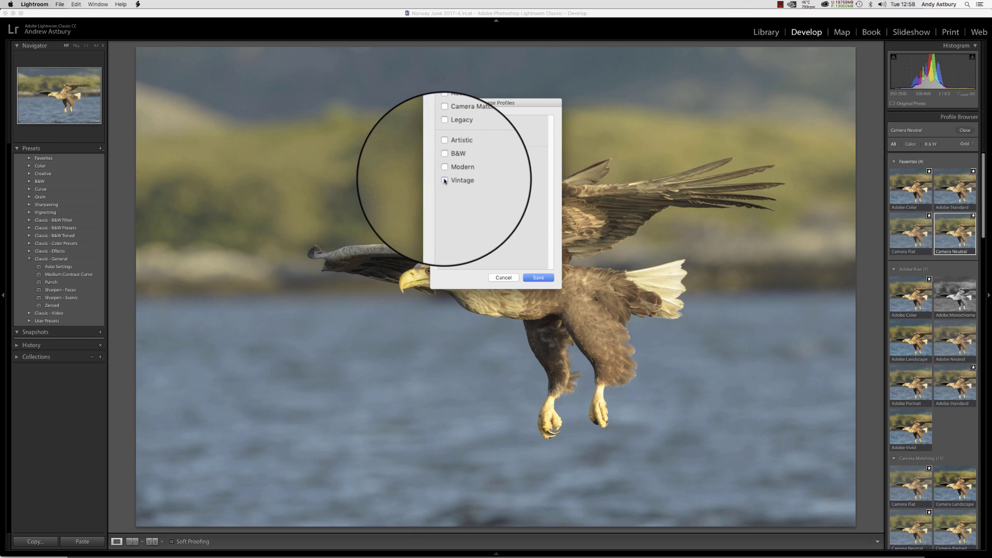
left_click(543, 277)
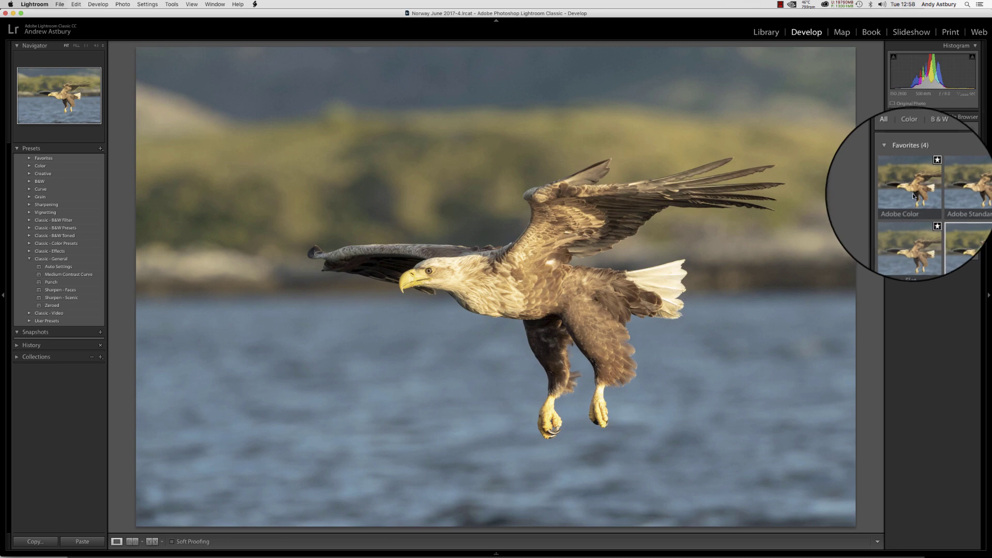
scroll(912, 193, "down", 2)
left_click(910, 237)
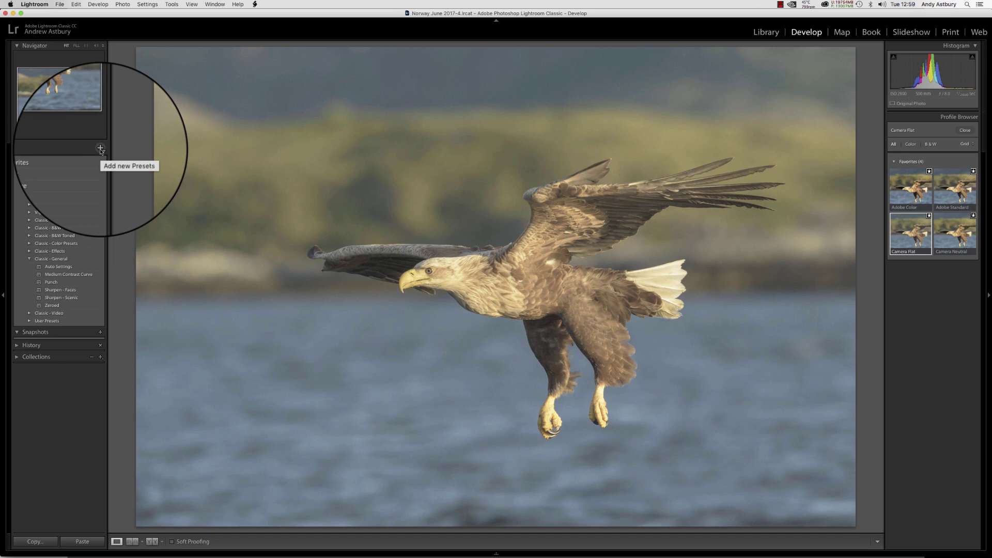
Step: In Manage Presets, hide the Color, Creative, B&W, Curve, Grain and Sharpening preset groups
left_click(100, 149)
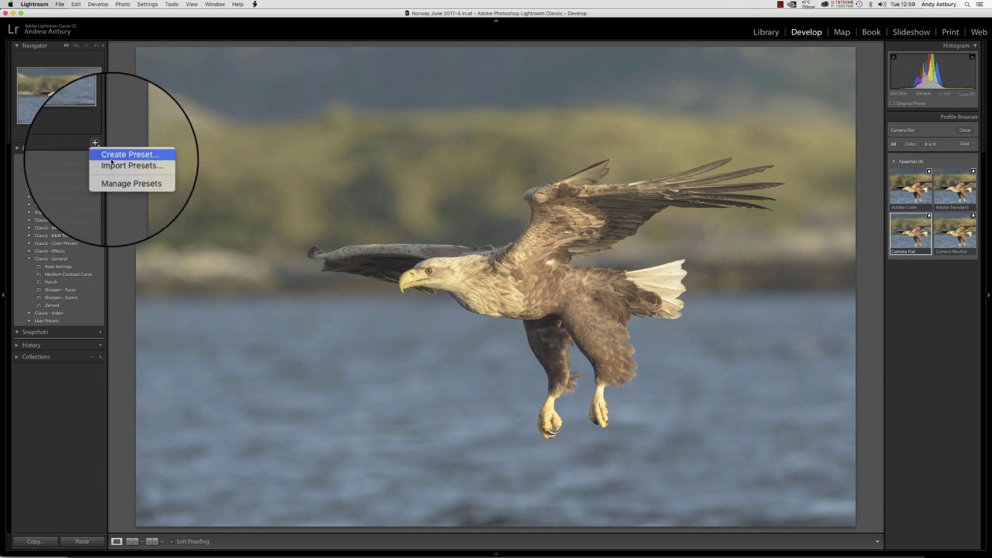
left_click(110, 174)
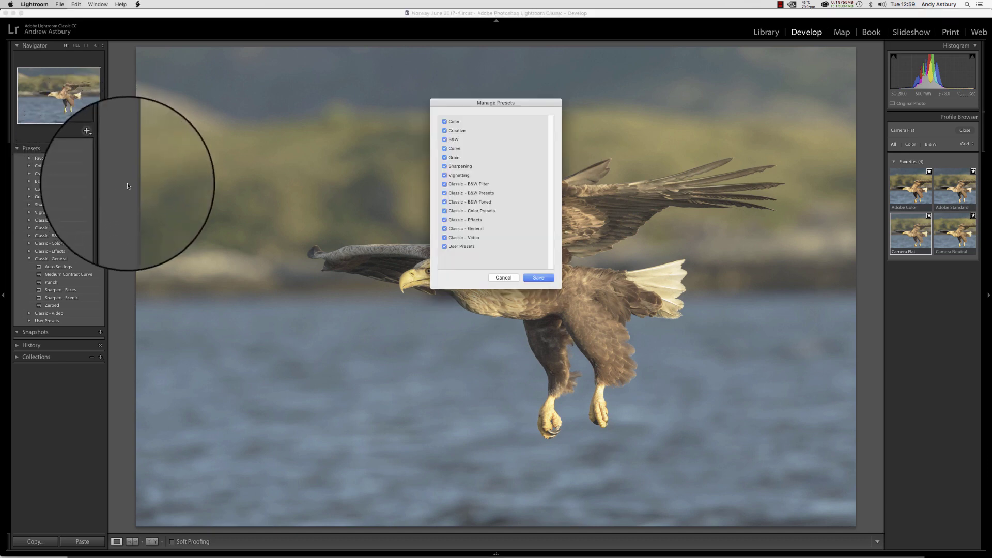
left_click(444, 123)
left_click(444, 132)
left_click(444, 141)
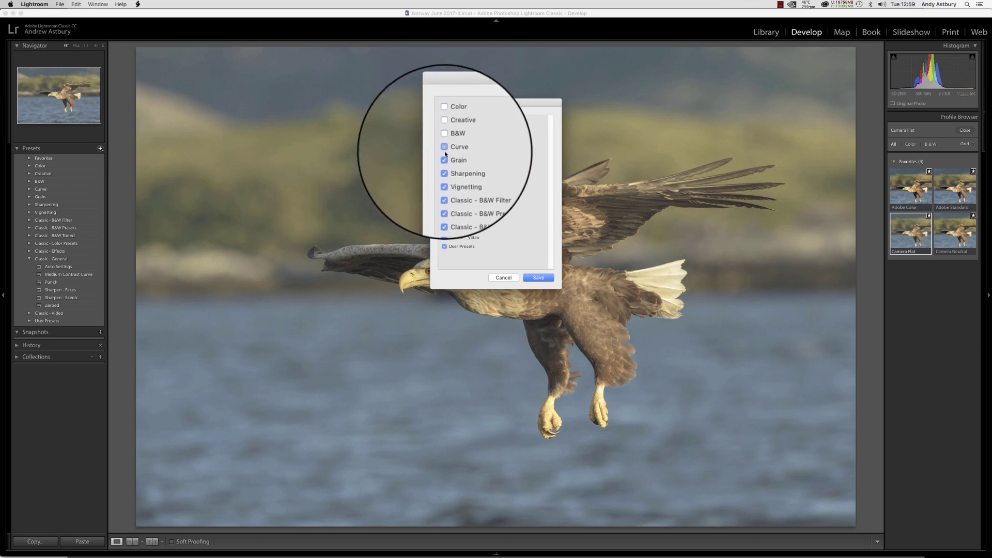
left_click(445, 150)
left_click(444, 158)
left_click(444, 166)
Step: Also hide Vignetting and the Classic B&W, Color, Effects and Video preset groups, and save
left_click(444, 176)
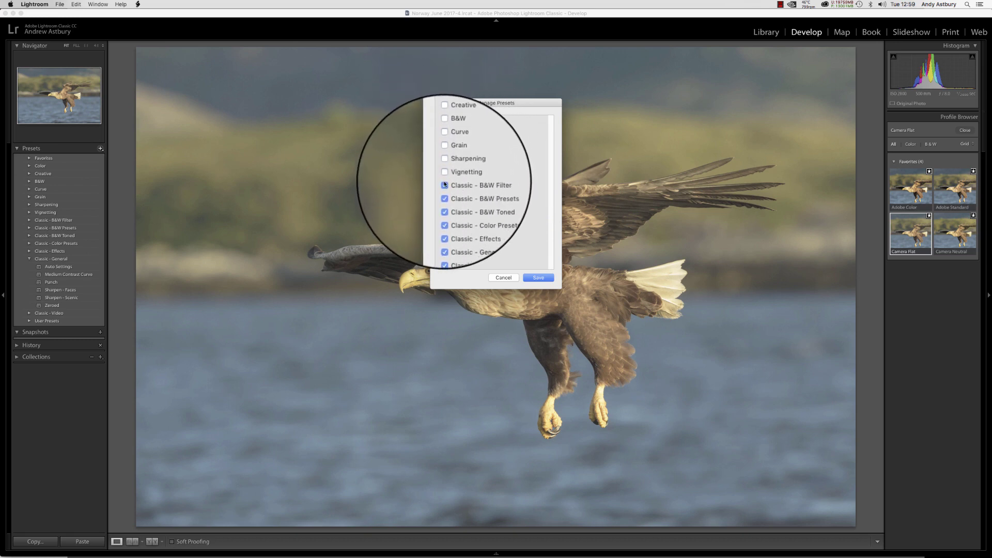
left_click(445, 185)
left_click(444, 194)
left_click(444, 202)
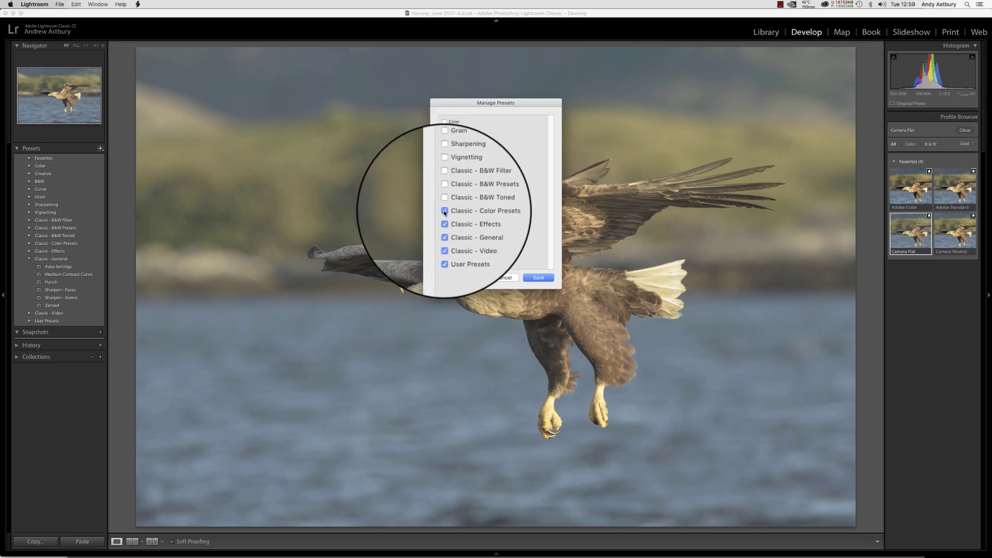
left_click(444, 211)
left_click(445, 220)
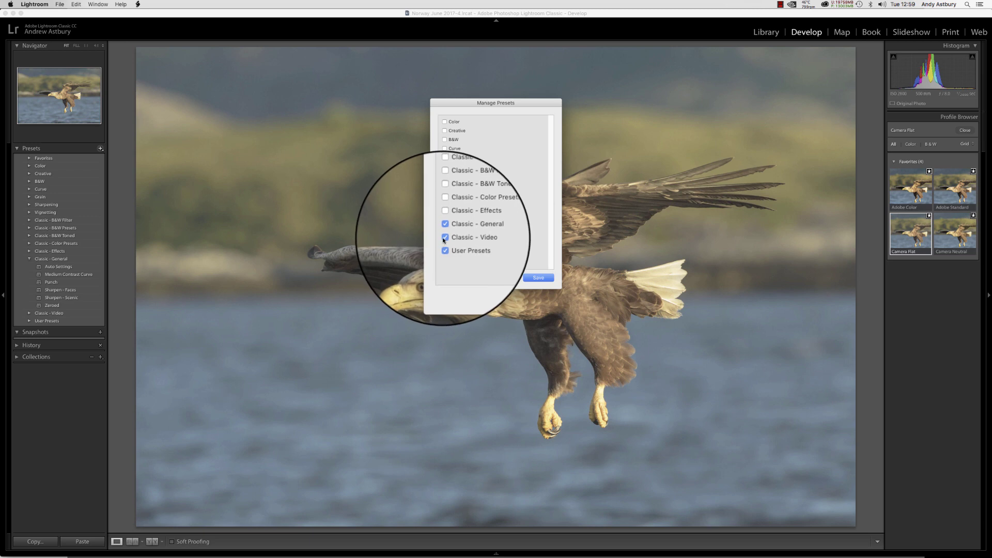
left_click(443, 237)
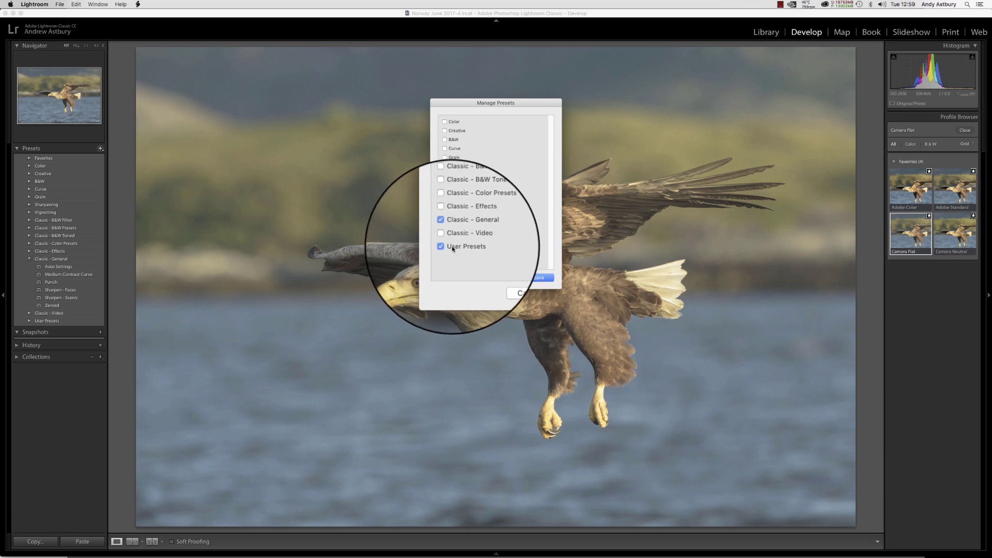
left_click(539, 277)
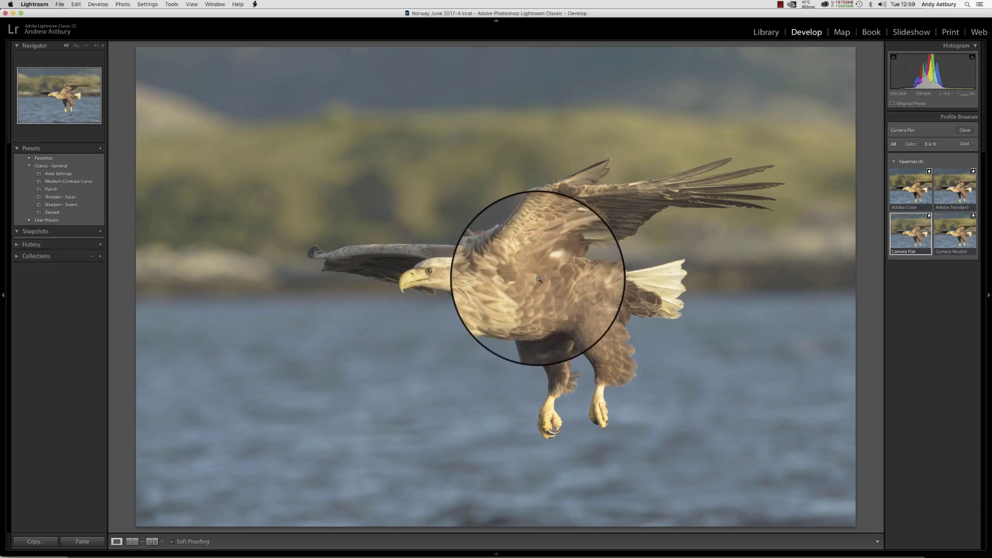